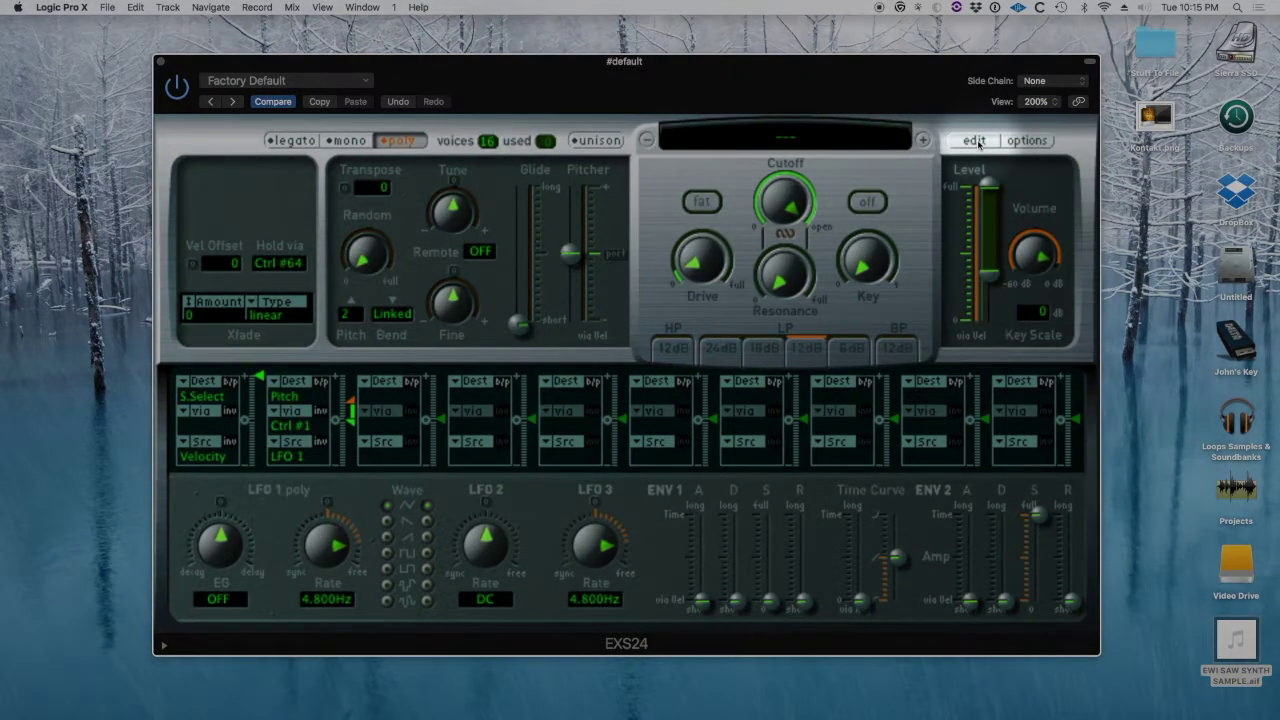
# - Open the EXS24 instrument editor and add EWI SAW SYNTH SAMPLE.aif from the desktop as a zone in a new instrument
pyautogui.click(975, 141)
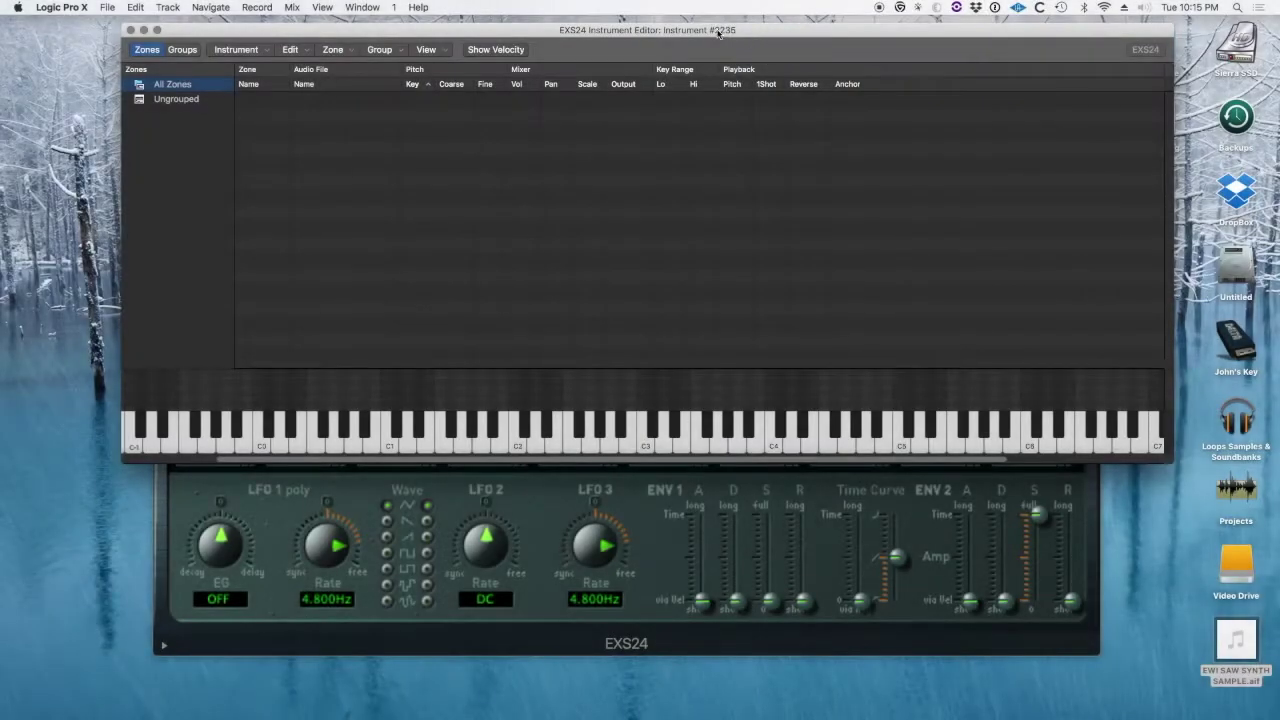
pyautogui.moveTo(719, 34); pyautogui.dragTo(706, 146)
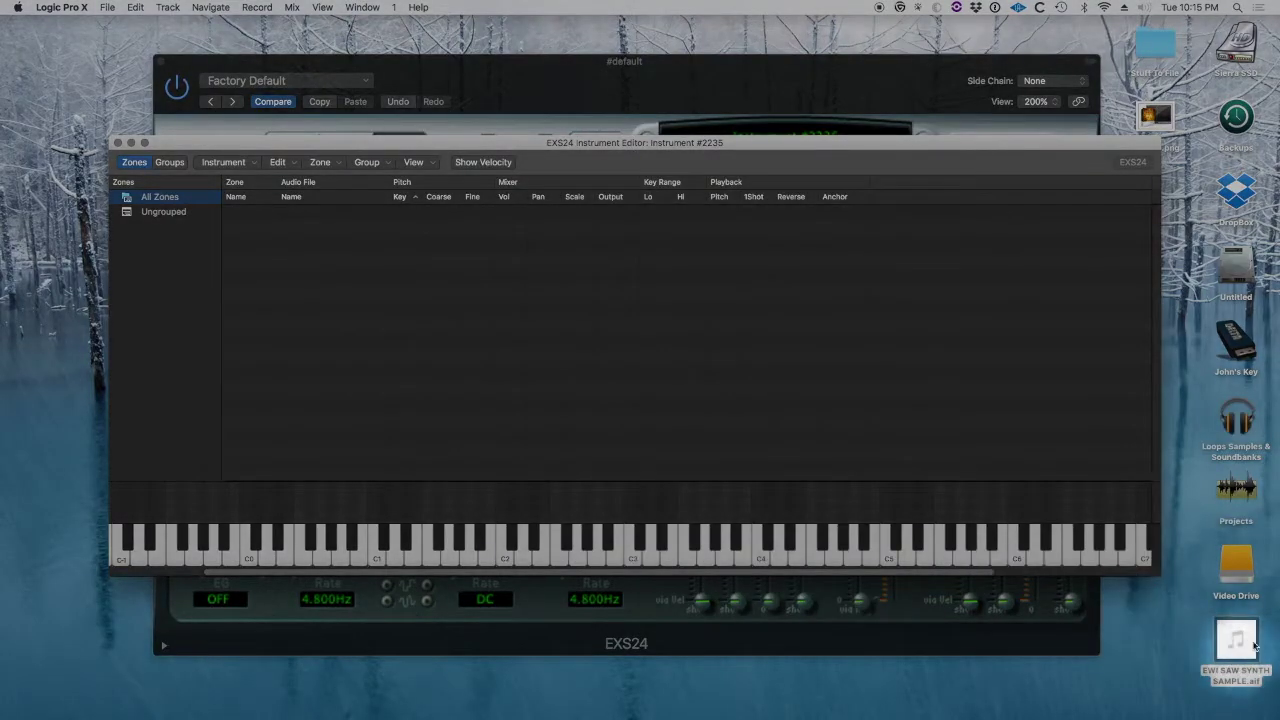
pyautogui.moveTo(1236, 638)
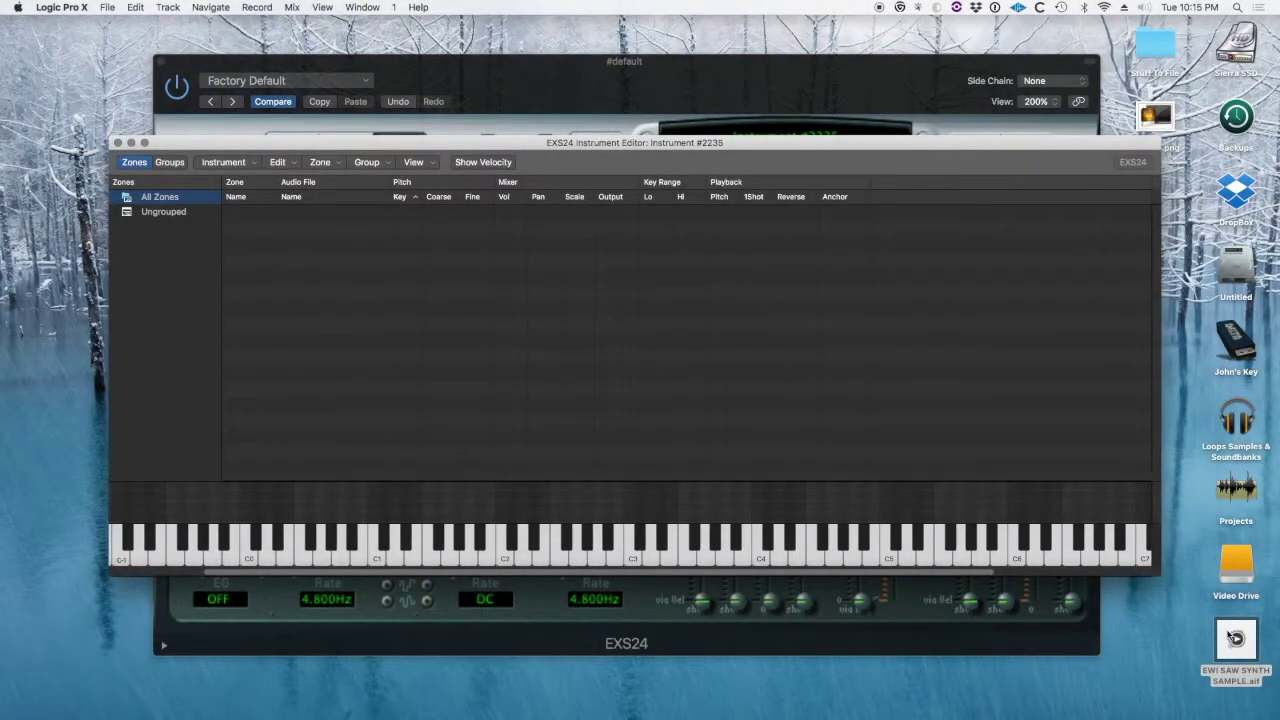
pyautogui.moveTo(1230, 636); pyautogui.dragTo(603, 273)
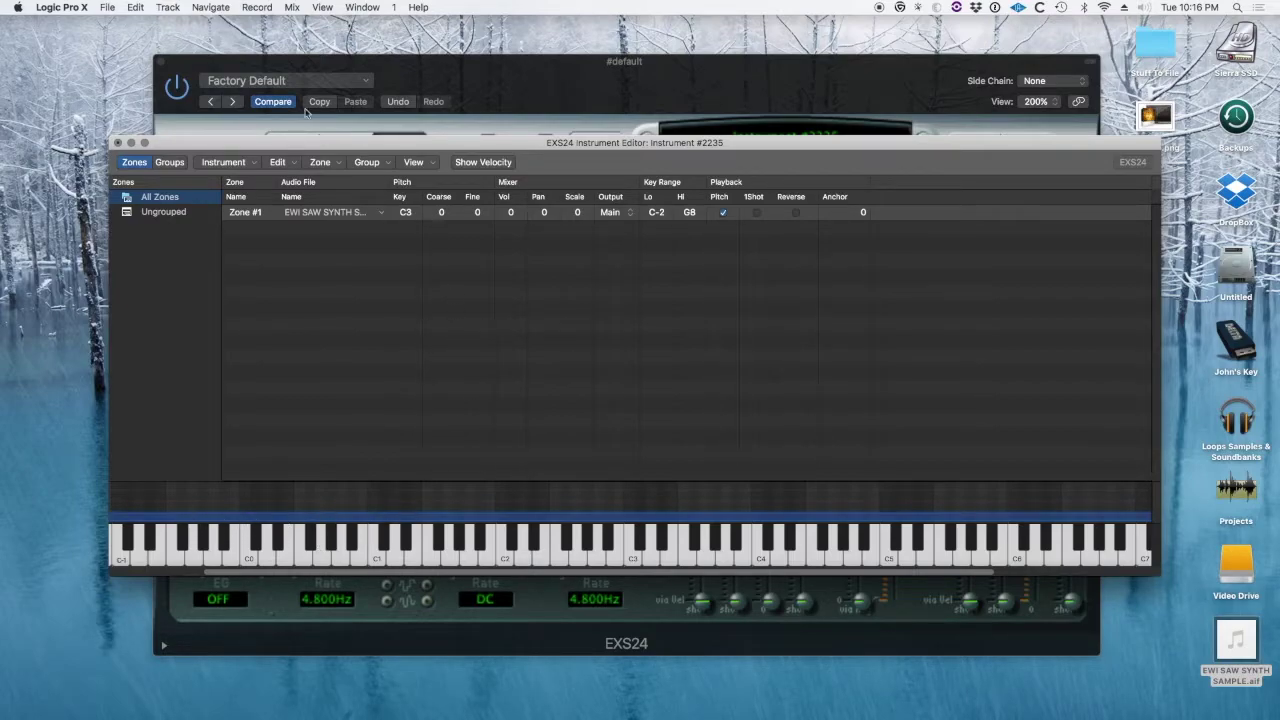
# - Close the instrument editor and save the new sampler instrument as "EWI EXS Demo"
pyautogui.click(117, 143)
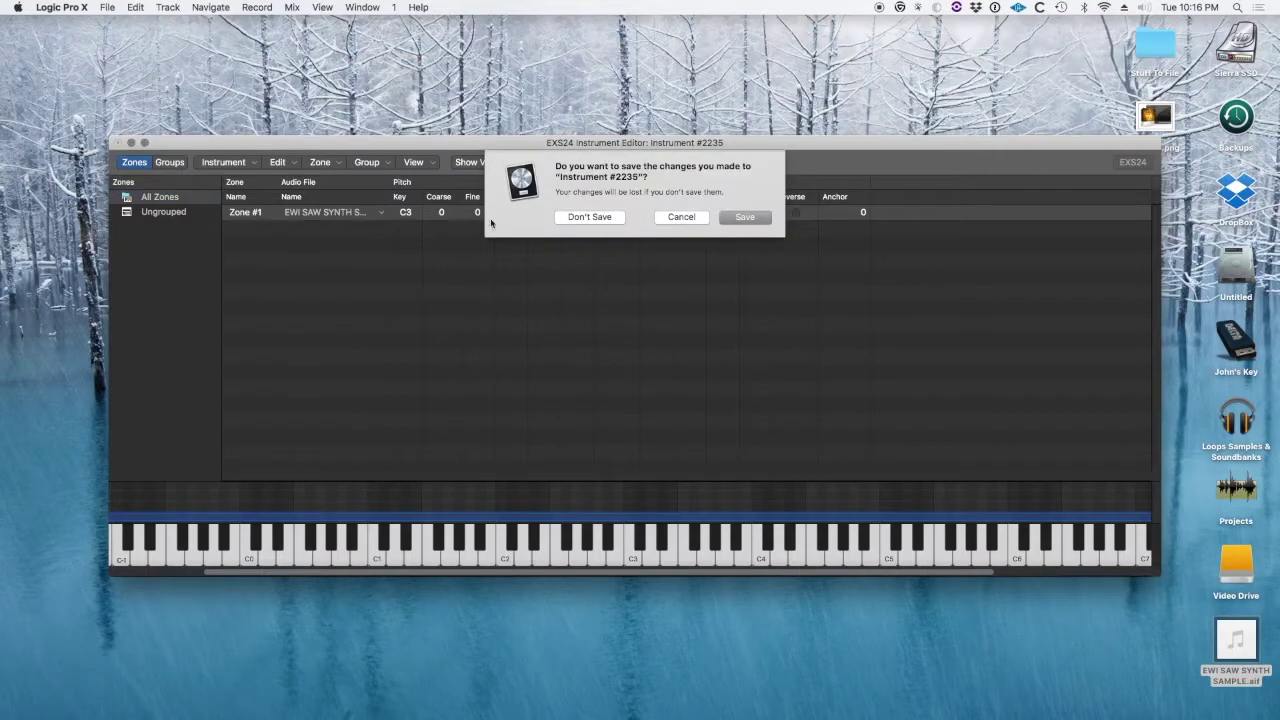
pyautogui.click(745, 217)
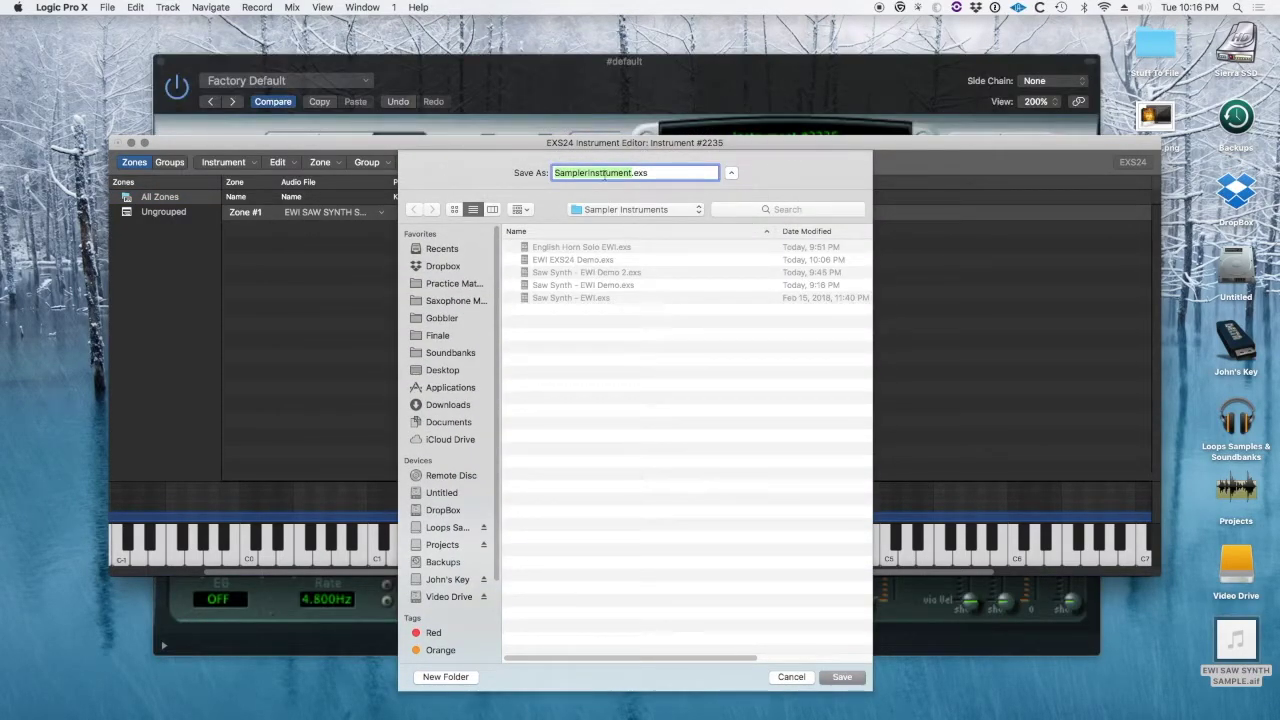
pyautogui.write('EWI')
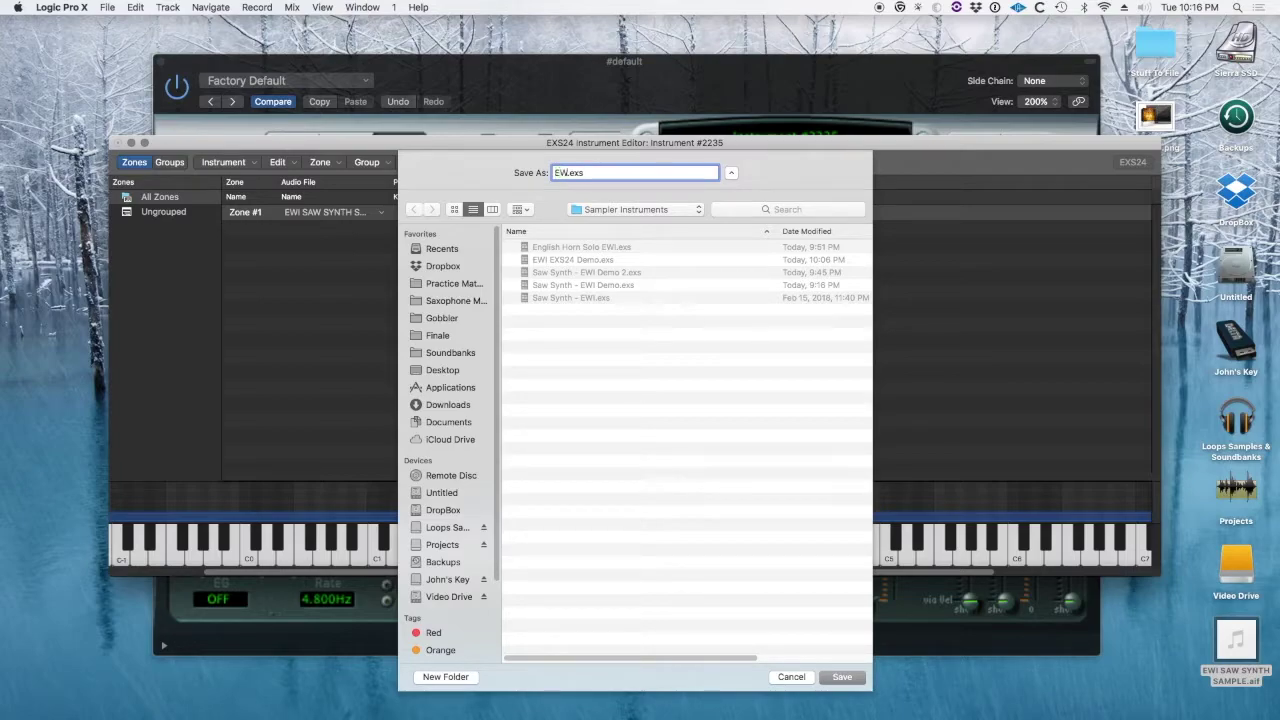
pyautogui.write(' EXS Demo')
pyautogui.press('Return')
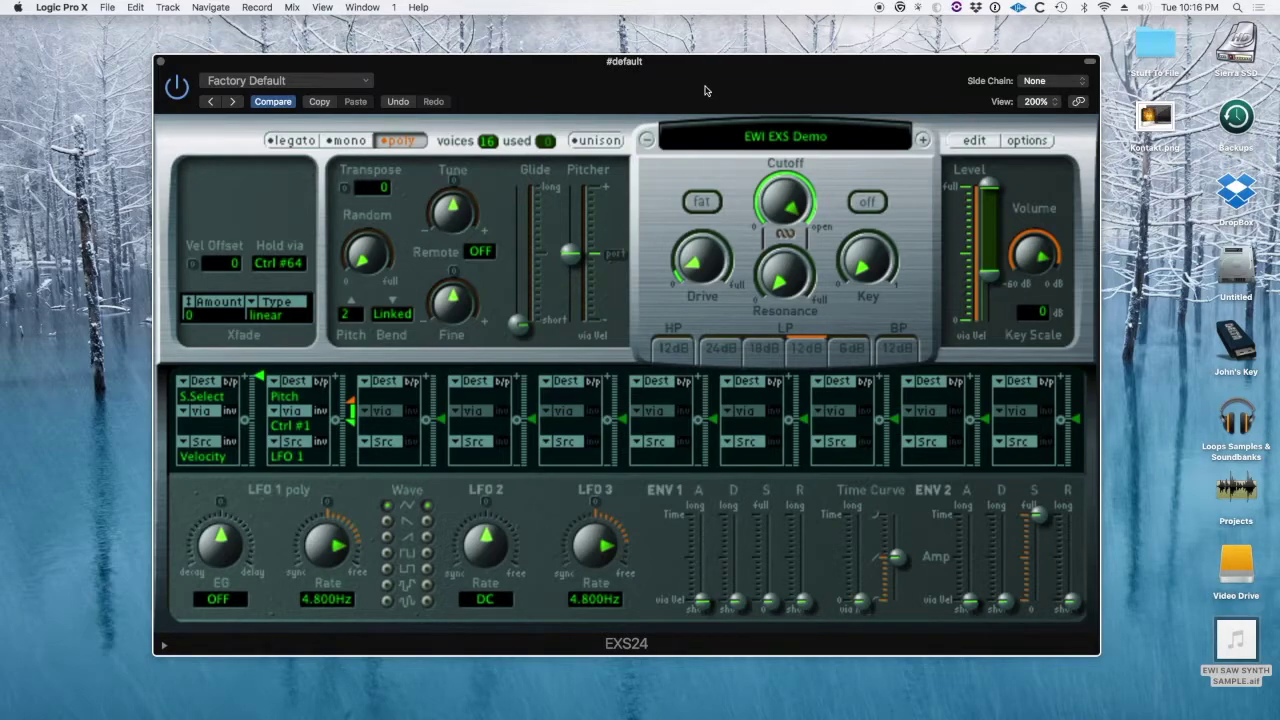
# - Enable legato and unison playback, and adjust the output with a slightly lower volume and the level's velocity minimum at full
pyautogui.click(294, 141)
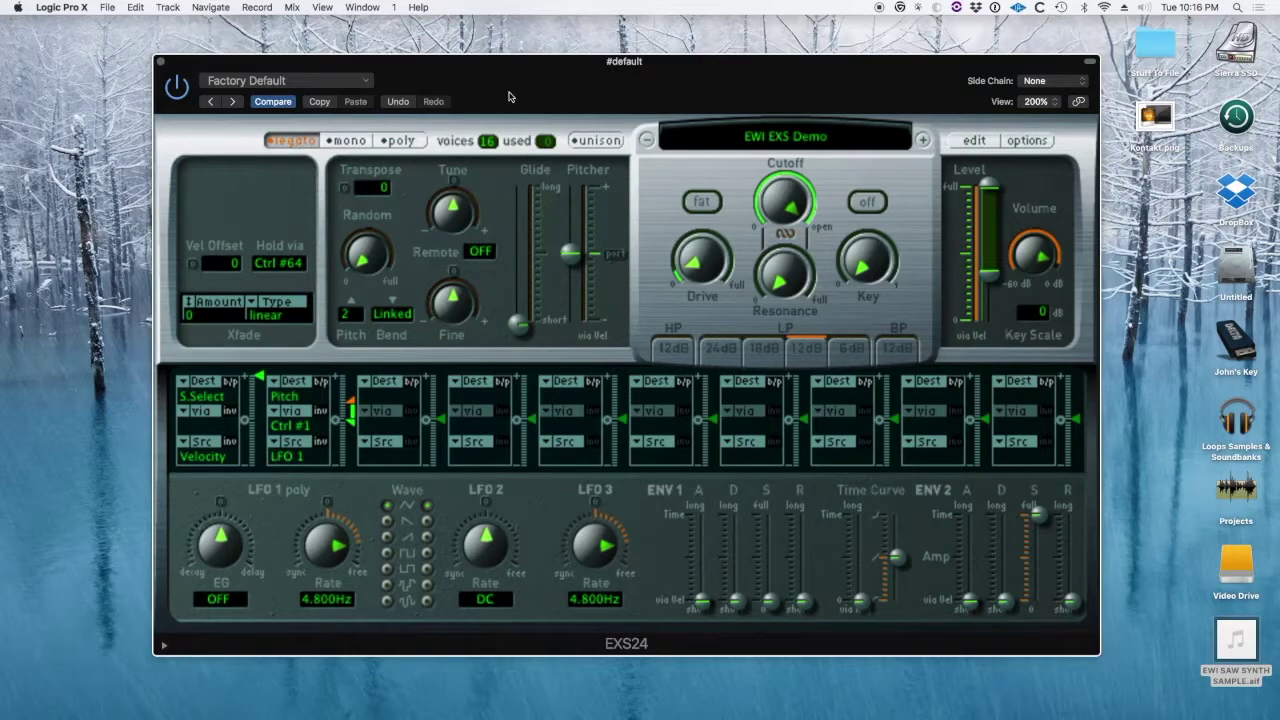
pyautogui.click(596, 143)
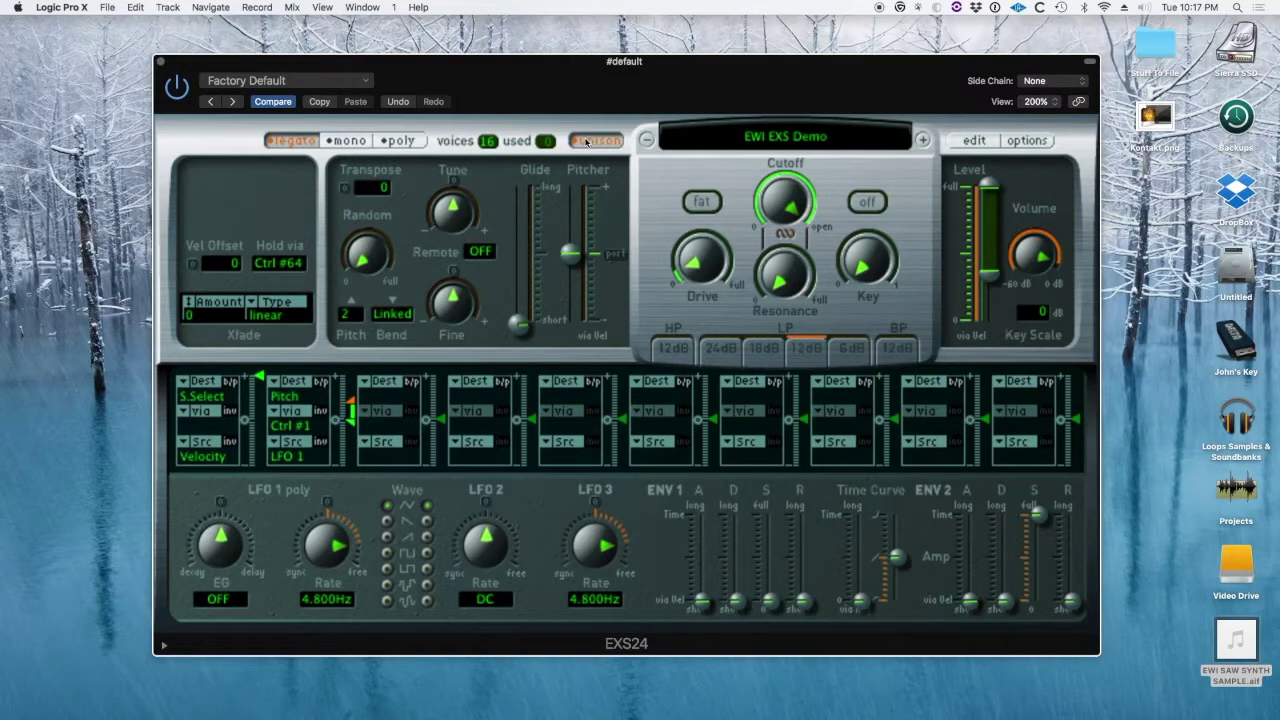
pyautogui.moveTo(1030, 263)
pyautogui.moveTo(1030, 263); pyautogui.dragTo(1016, 312)
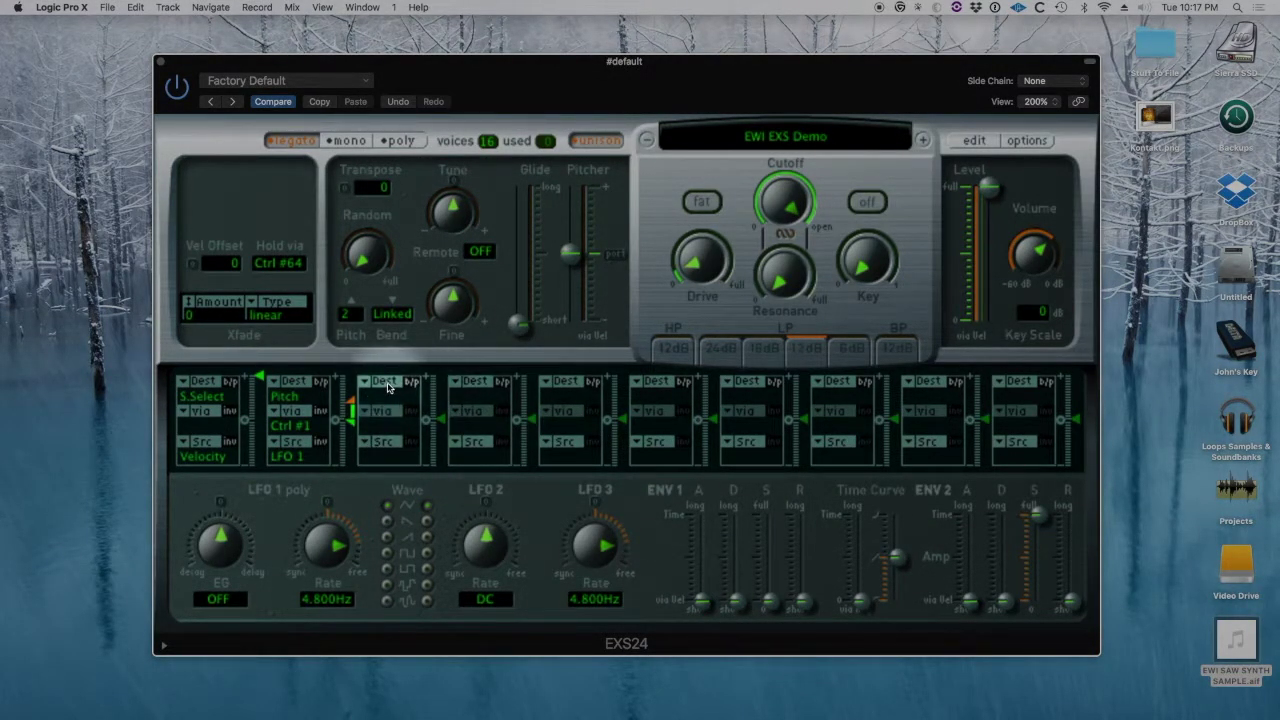
# - Set up the third modulation slot with Volume as destination, Env2 (Amp) as source and Ctrl #2 as via
pyautogui.click(388, 388)
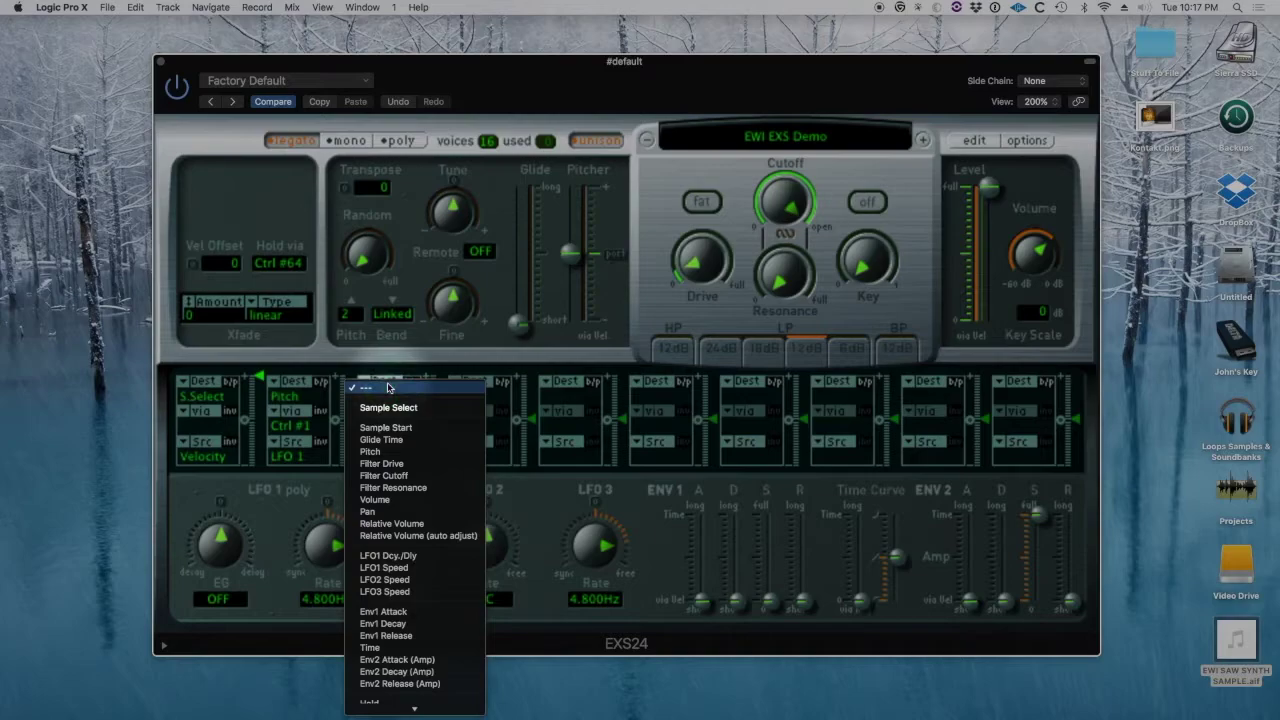
pyautogui.click(396, 504)
pyautogui.moveTo(350, 440); pyautogui.dragTo(366, 420)
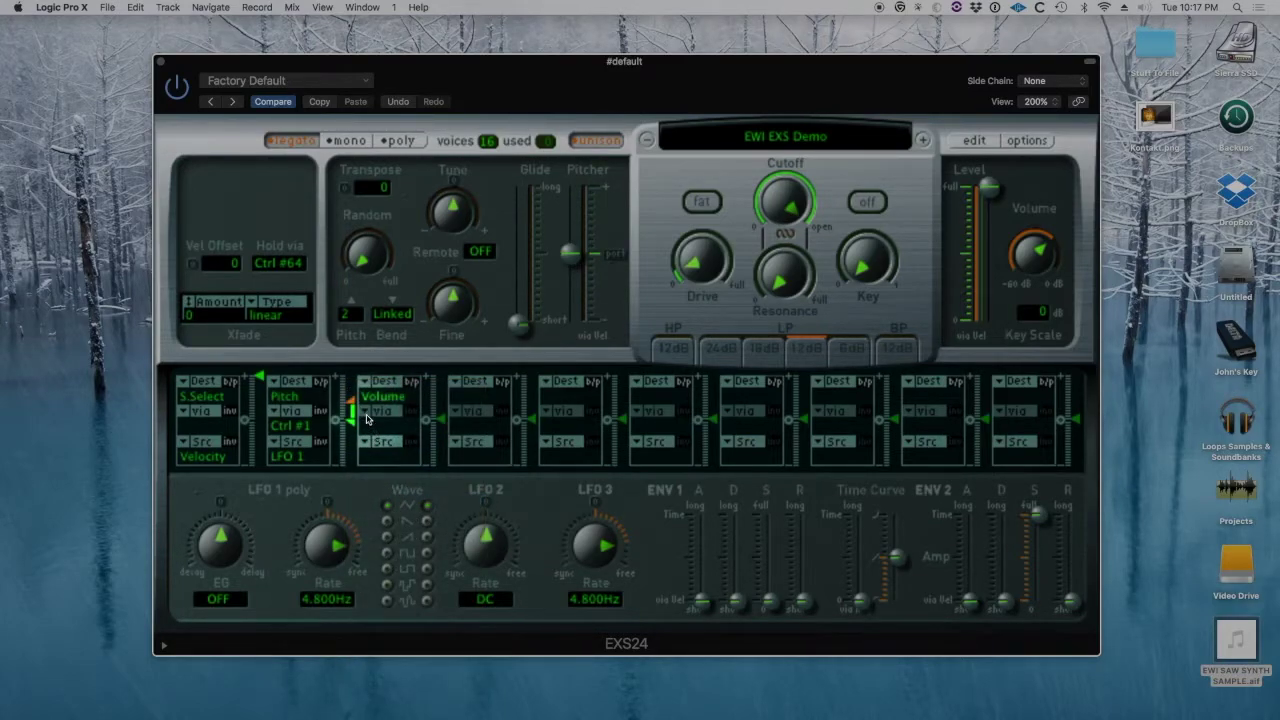
pyautogui.click(368, 446)
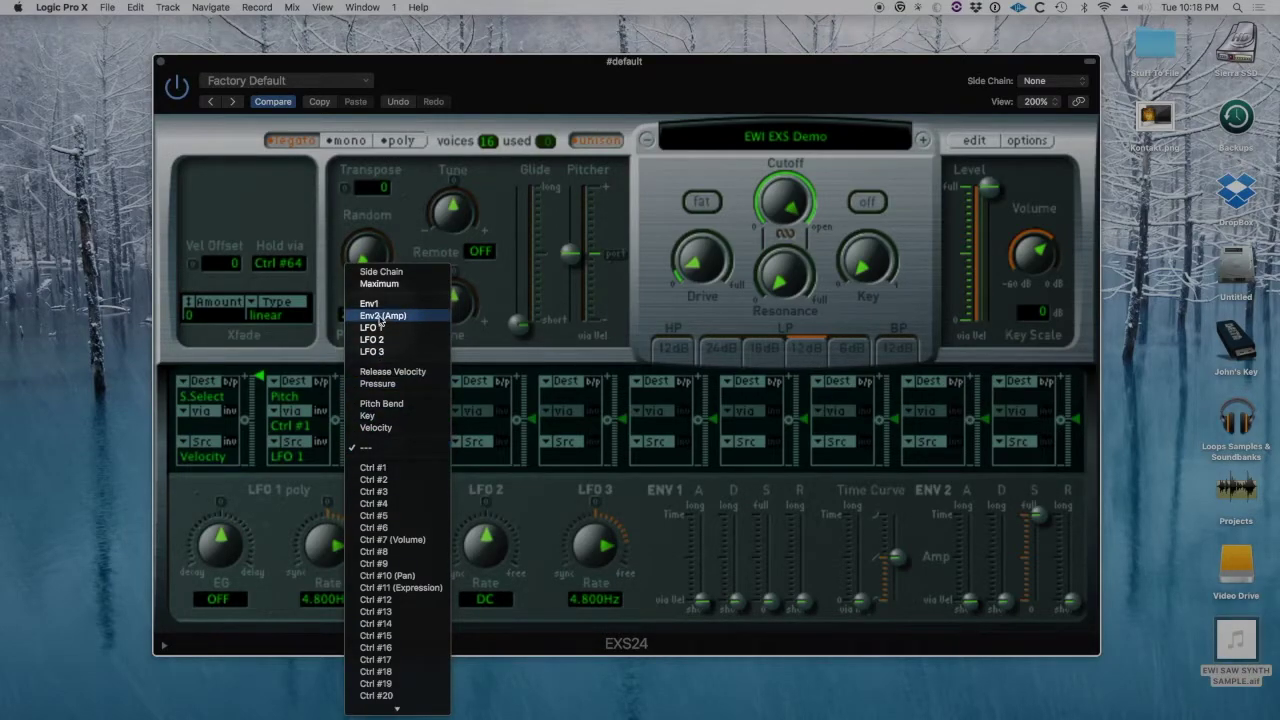
pyautogui.click(380, 316)
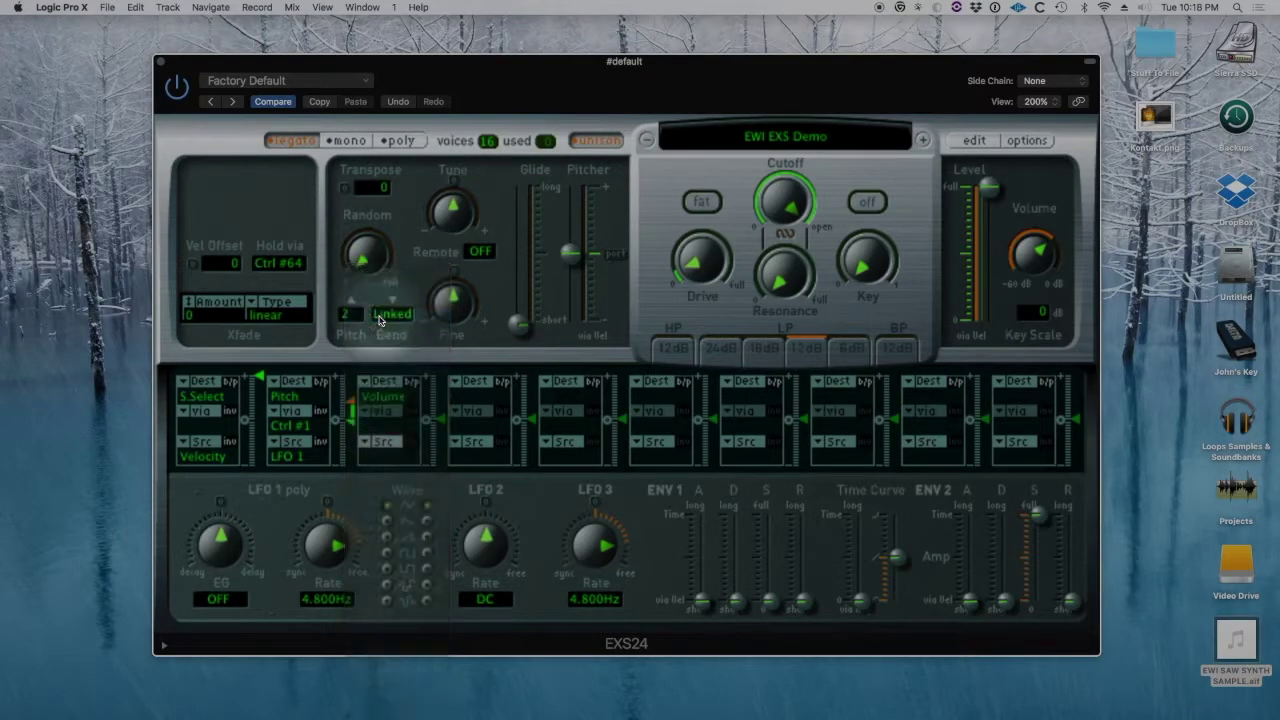
pyautogui.click(381, 414)
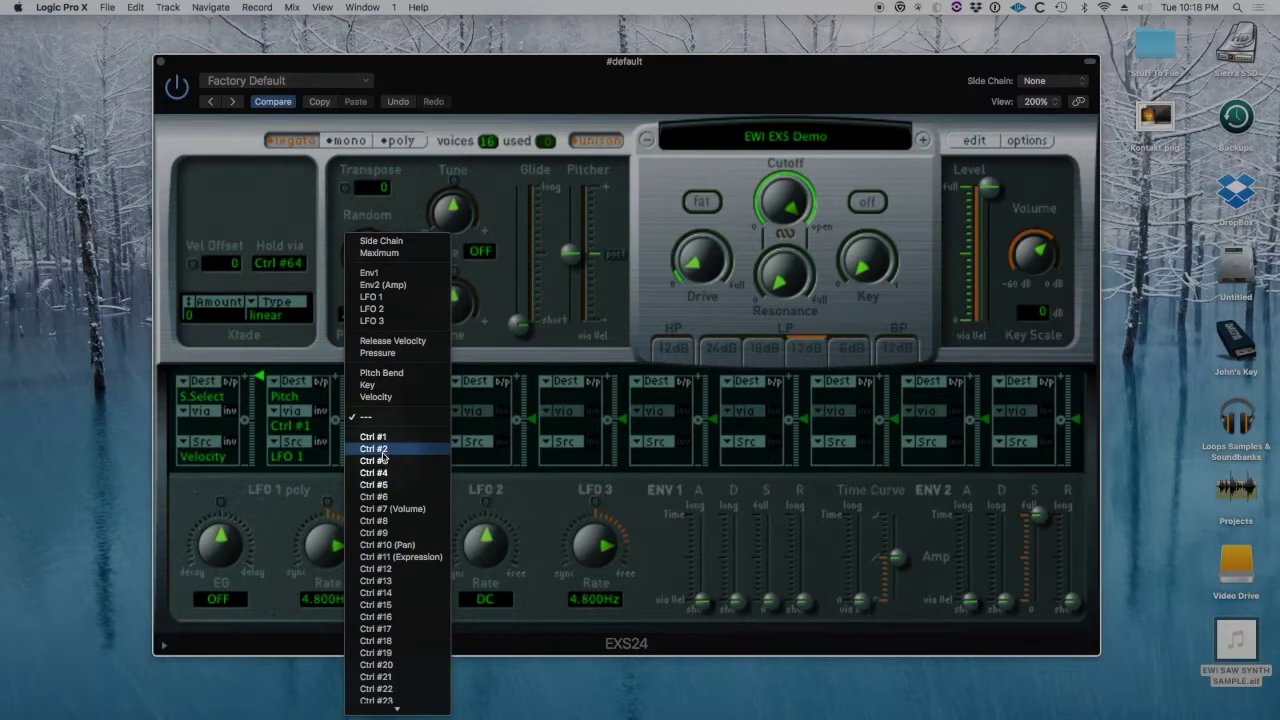
pyautogui.click(382, 450)
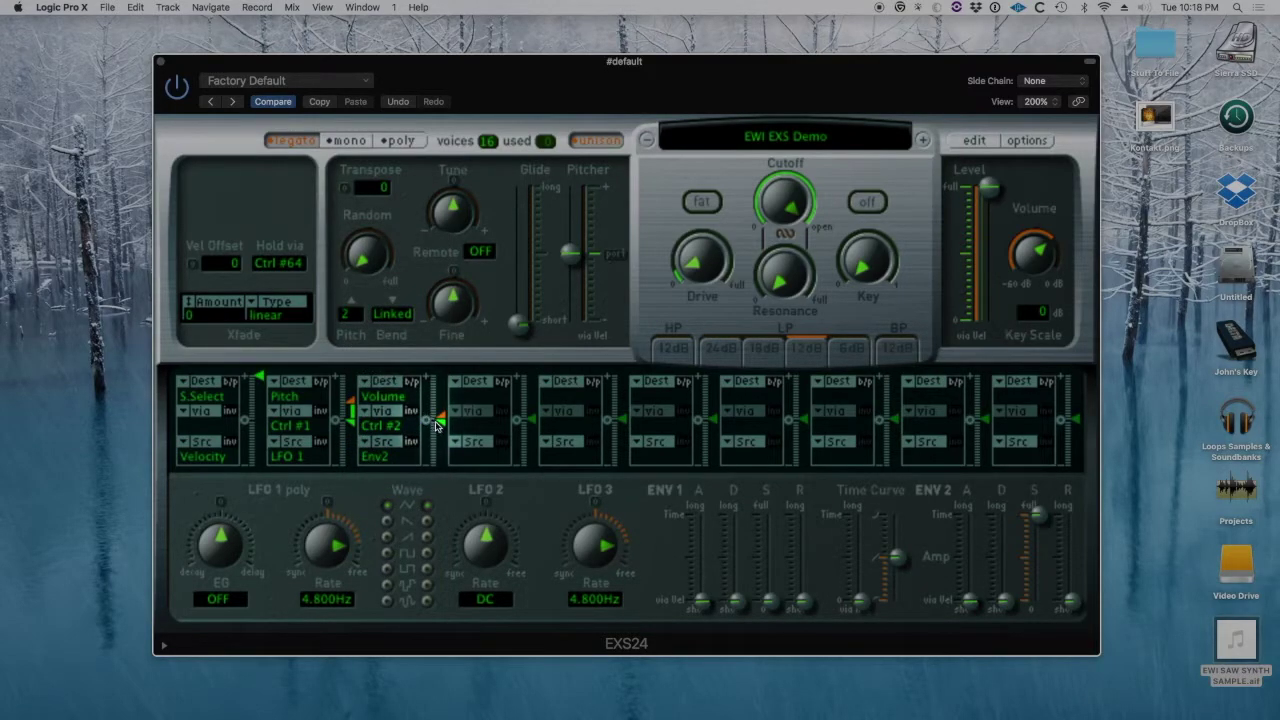
# - Extend the volume modulation range from full negative to full positive and invert its via control
pyautogui.moveTo(443, 422); pyautogui.dragTo(448, 523)
pyautogui.moveTo(452, 414); pyautogui.dragTo(443, 373)
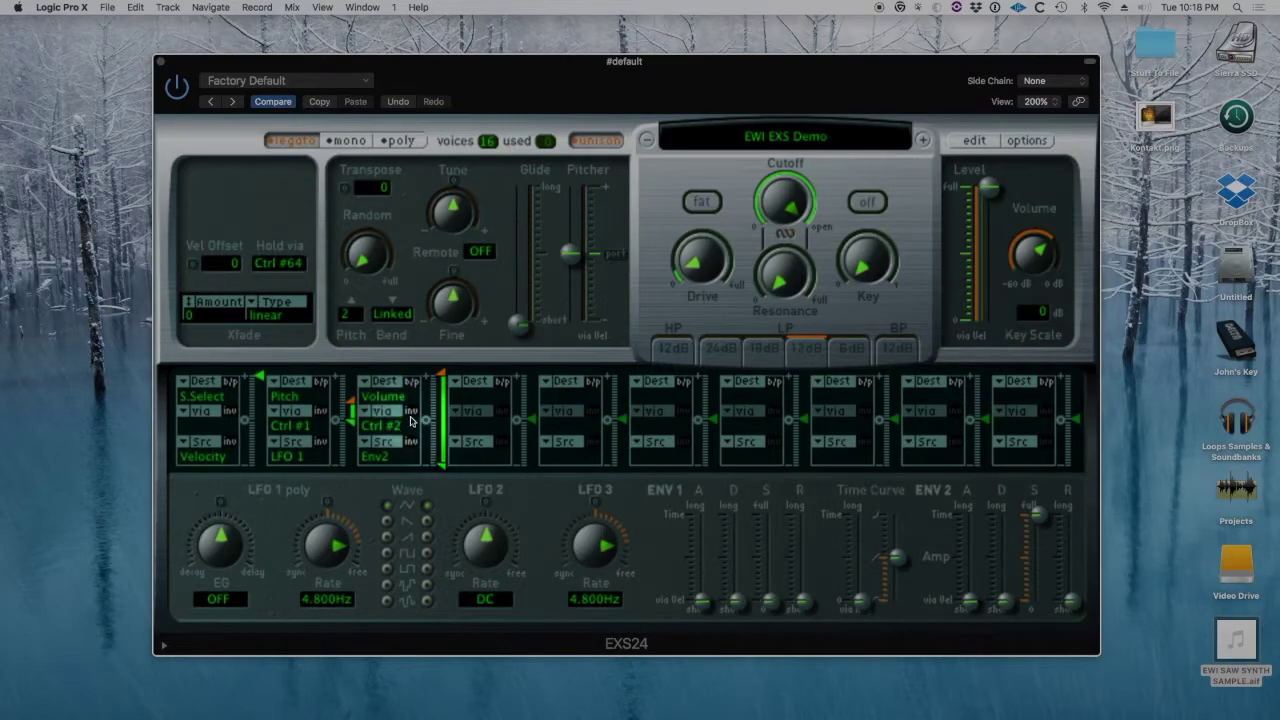
pyautogui.click(410, 413)
pyautogui.click(410, 413)
pyautogui.click(410, 413)
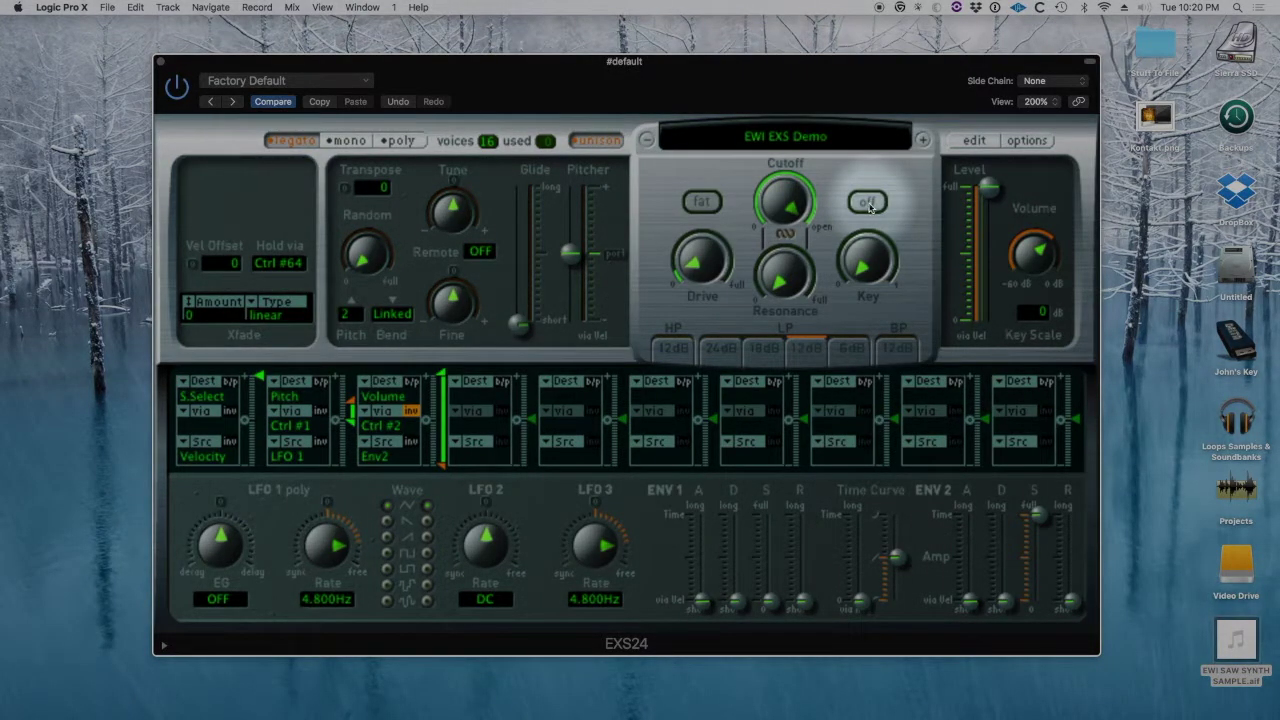
# - Turn on the filter and lower its cutoff to about one third
pyautogui.click(868, 204)
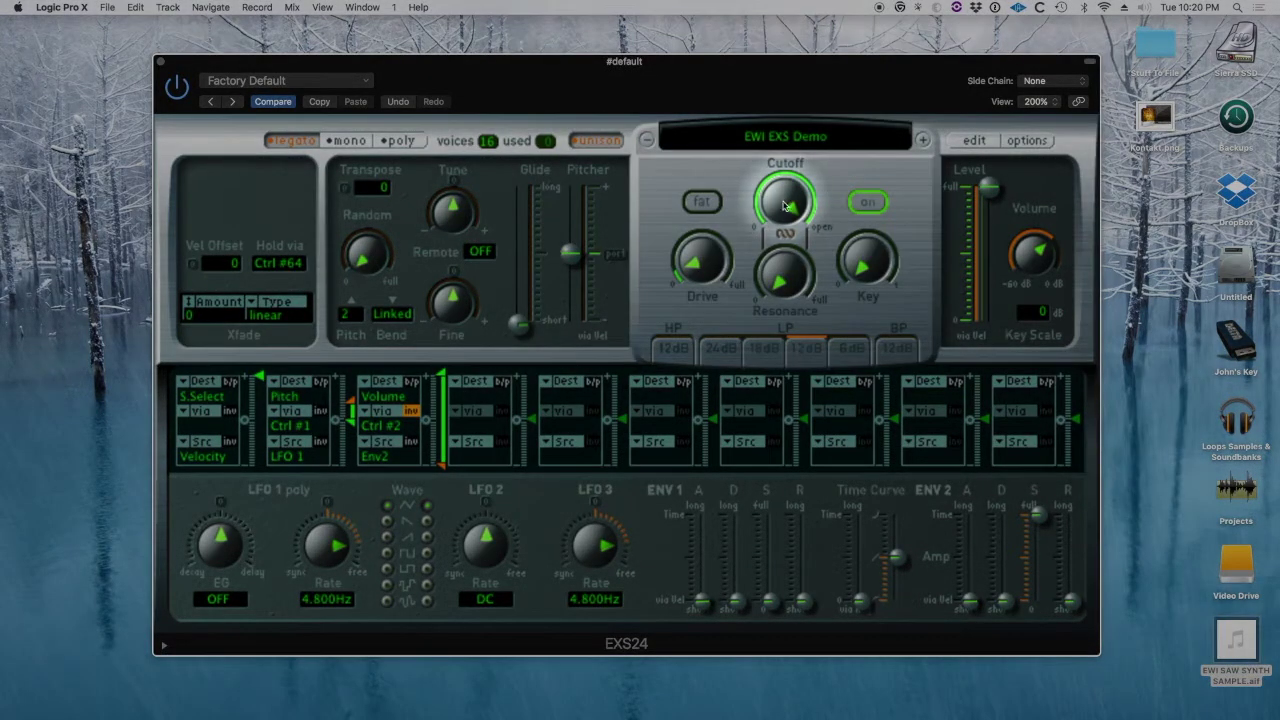
pyautogui.moveTo(781, 199); pyautogui.dragTo(786, 206)
pyautogui.moveTo(772, 273); pyautogui.dragTo(748, 338)
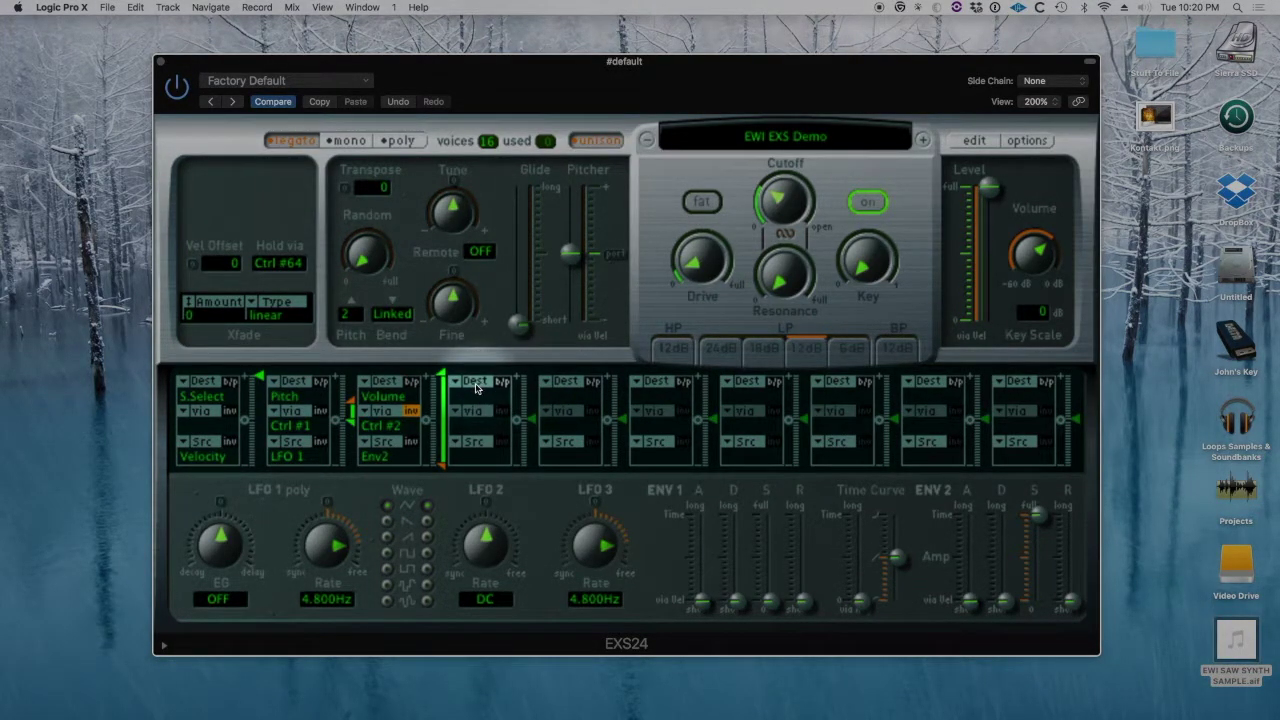
# - Set up the fourth modulation slot with Filter Cutoff as destination and Ctrl #2 as source
pyautogui.click(478, 384)
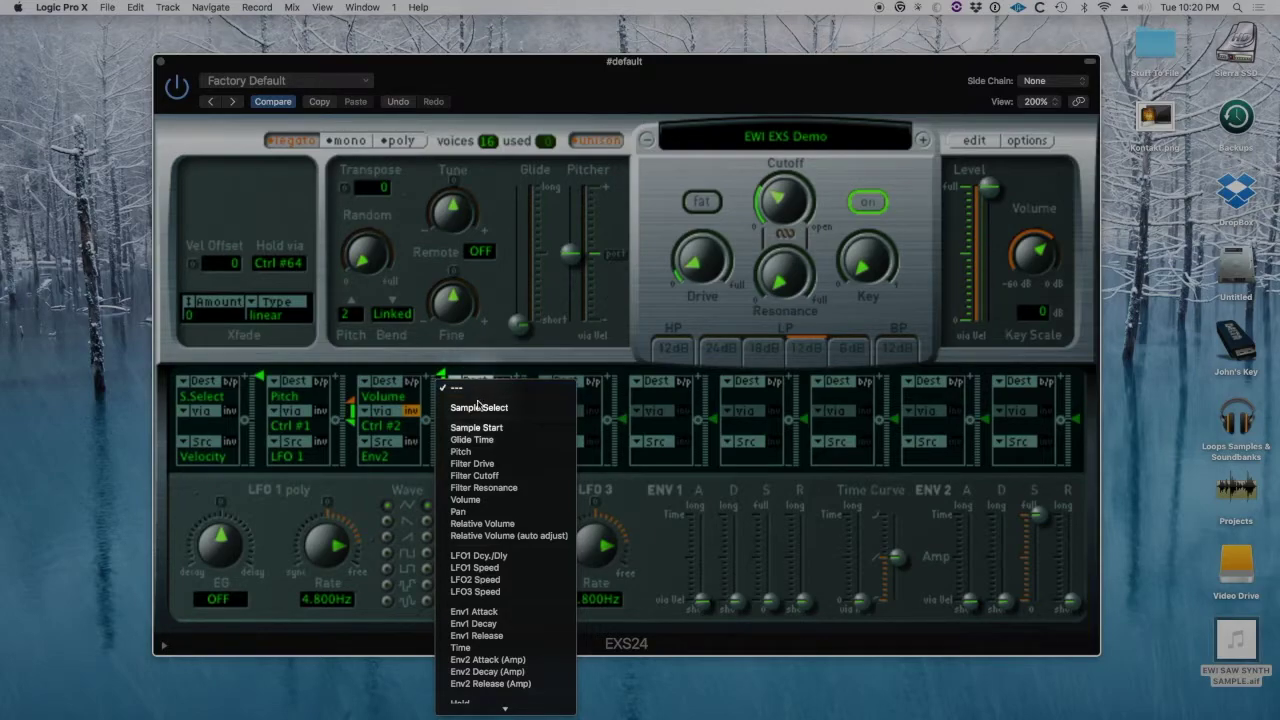
pyautogui.click(490, 478)
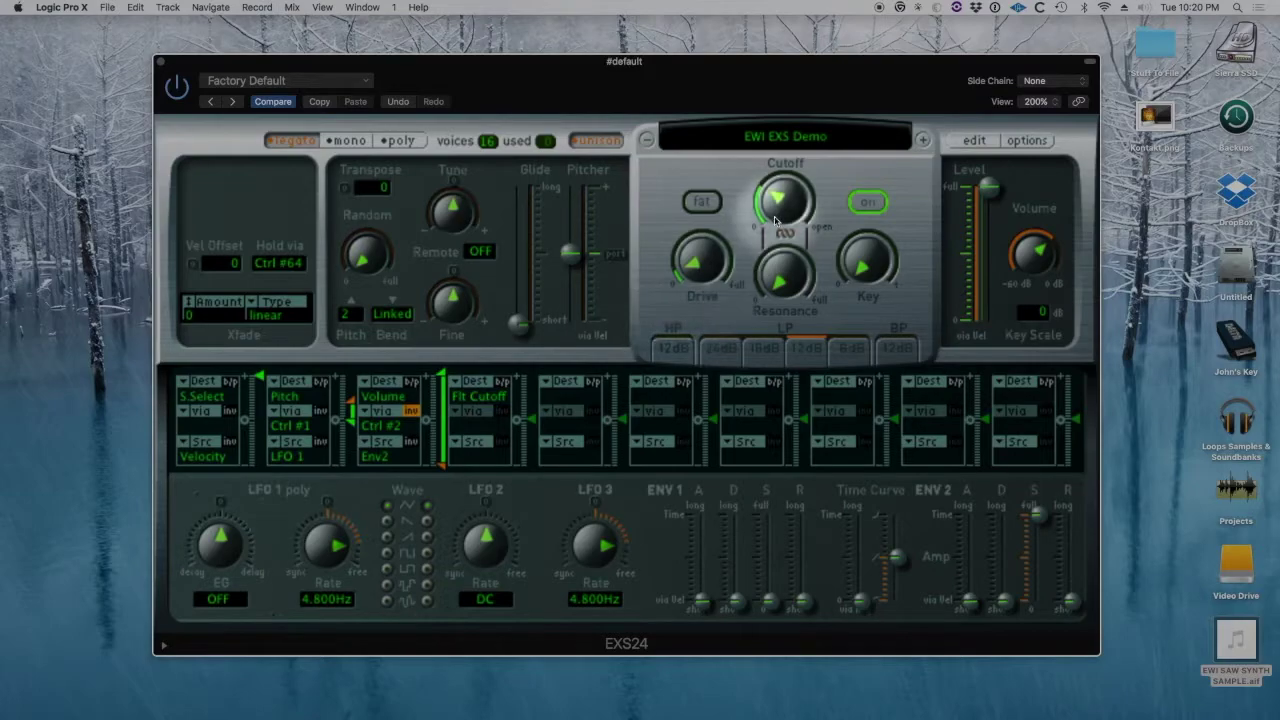
pyautogui.click(456, 447)
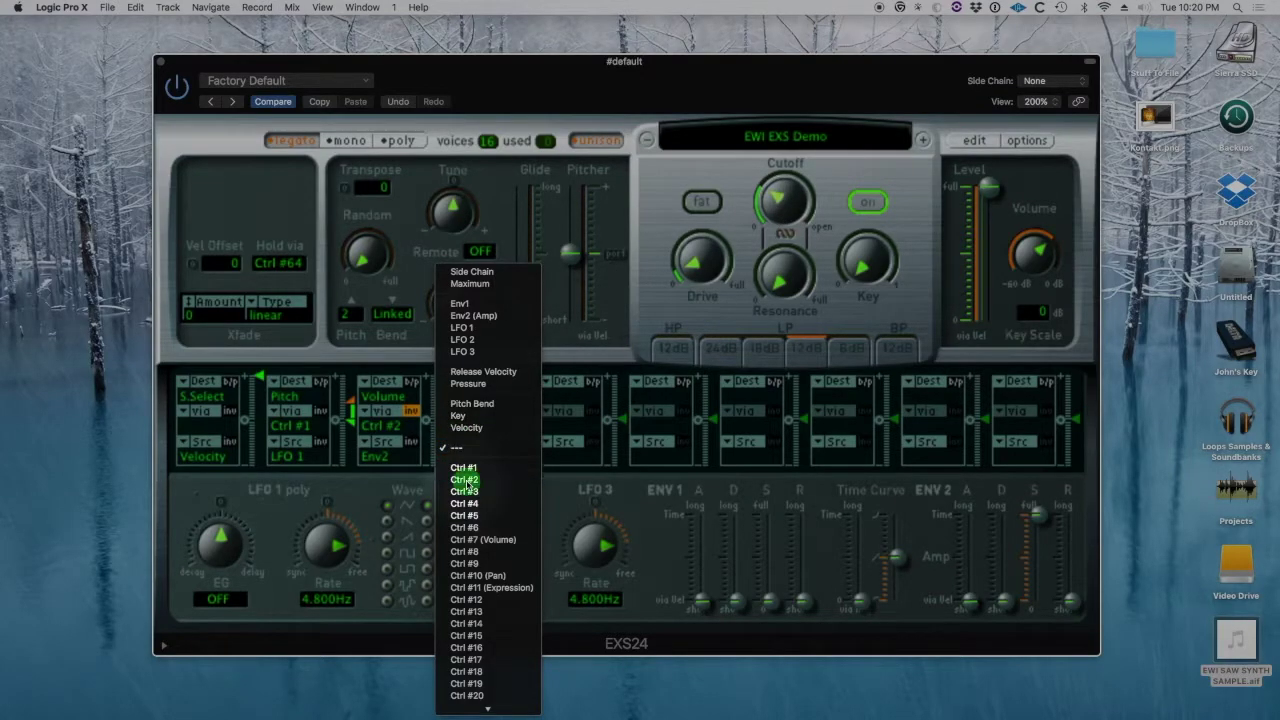
pyautogui.click(465, 467)
pyautogui.moveTo(480, 456); pyautogui.dragTo(491, 460)
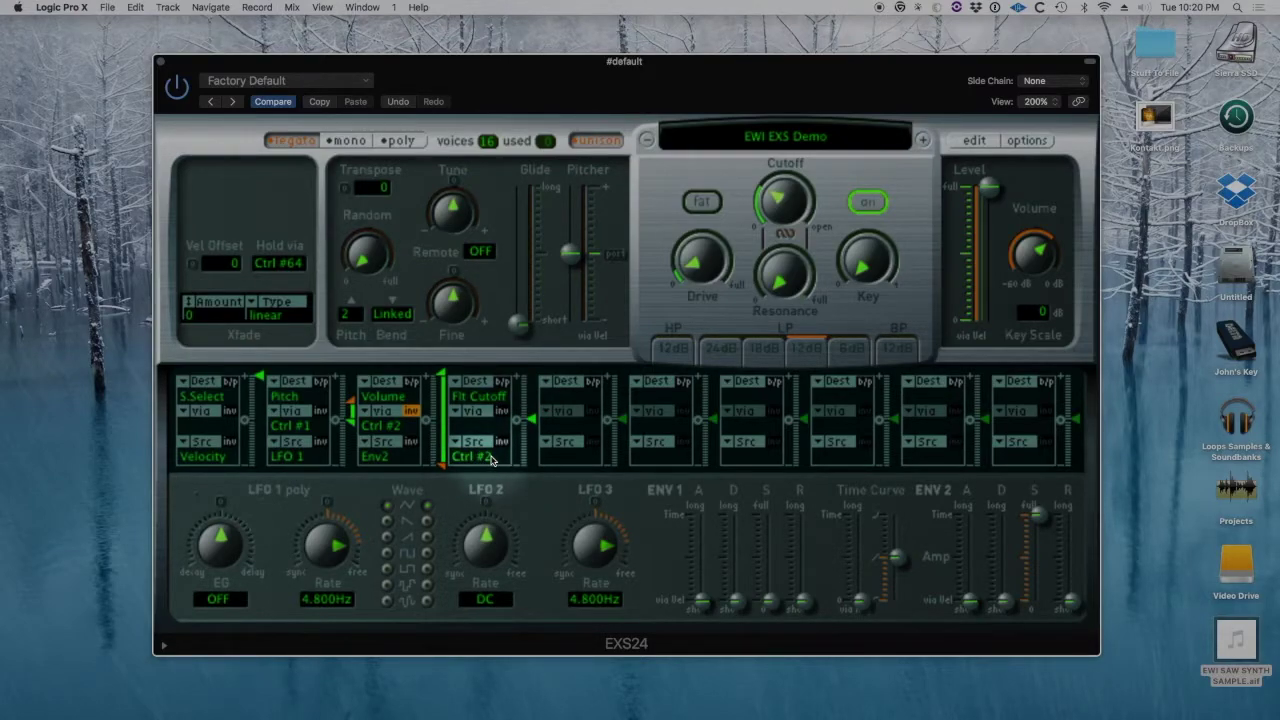
# - Raise the filter cutoff modulation amount to slightly under half of its positive range
pyautogui.click(533, 424)
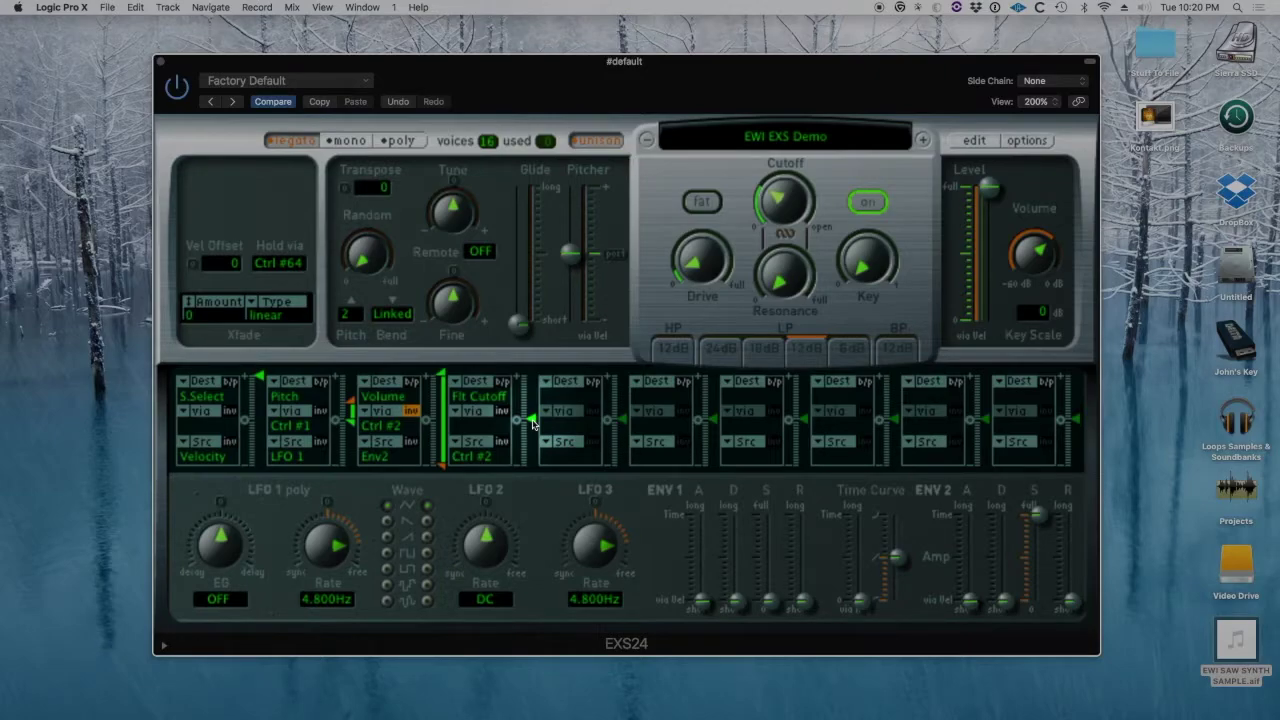
pyautogui.moveTo(533, 424); pyautogui.dragTo(534, 374)
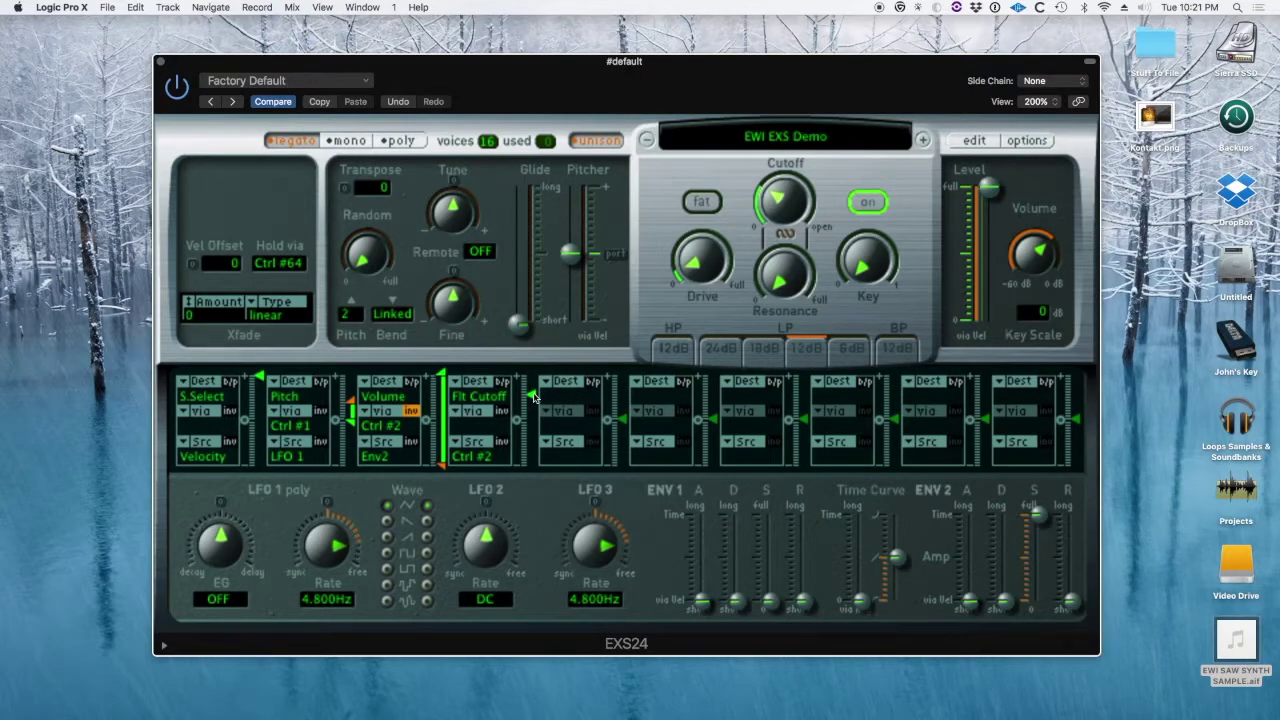
pyautogui.moveTo(533, 399)
pyautogui.moveTo(533, 399); pyautogui.dragTo(533, 410)
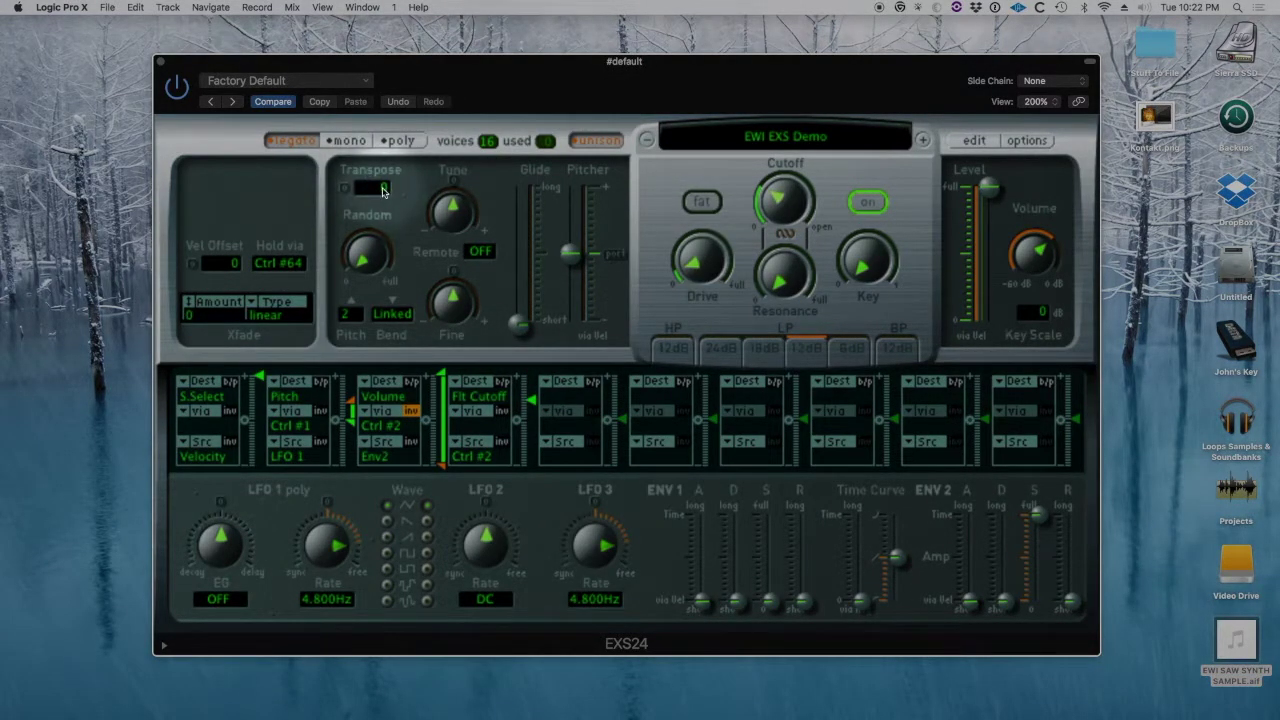
# - Set the instrument's transpose to -12
pyautogui.moveTo(386, 190); pyautogui.dragTo(386, 276)
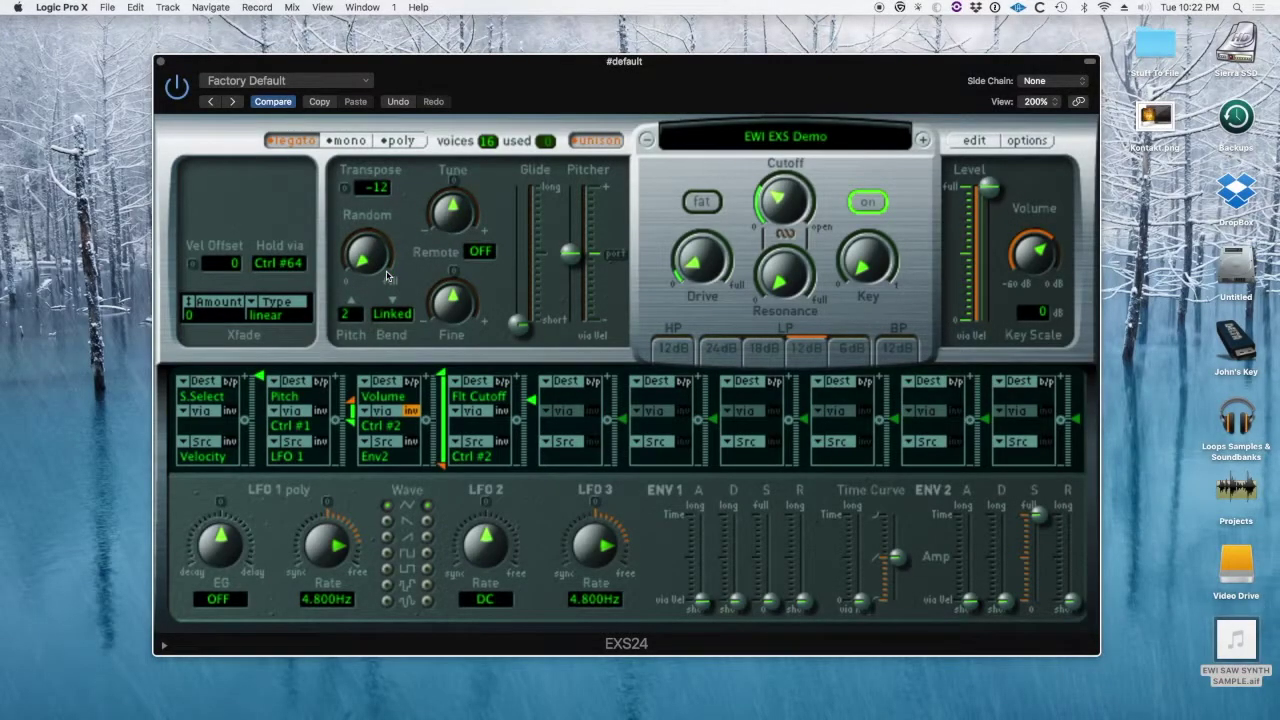